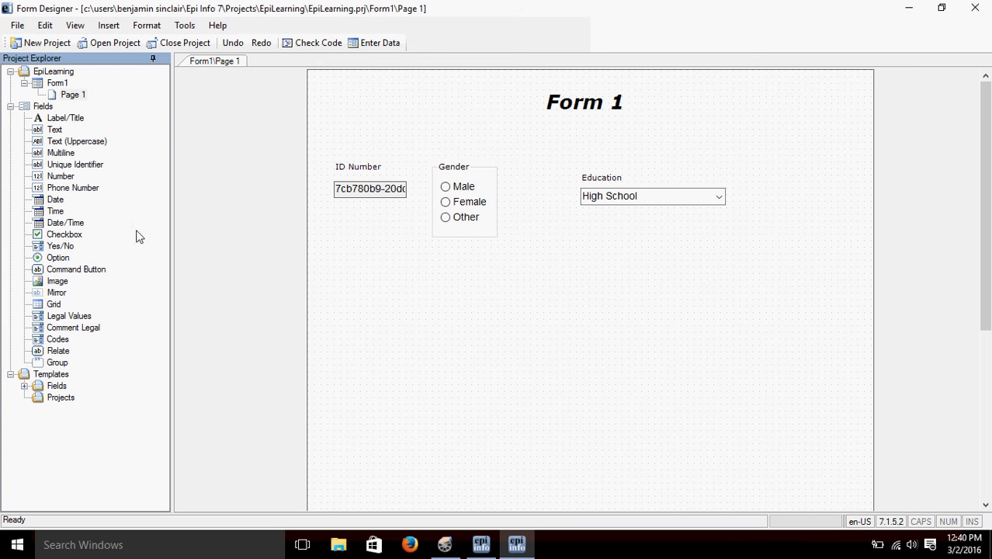
- Add a required Date field with the prompt "date" and field name date1, placed below the ID Number field
{"action": "left_click", "coordinate": [43, 201]}
{"action": "left_click_drag", "start_coordinate": [43, 201], "coordinate": [392, 331]}
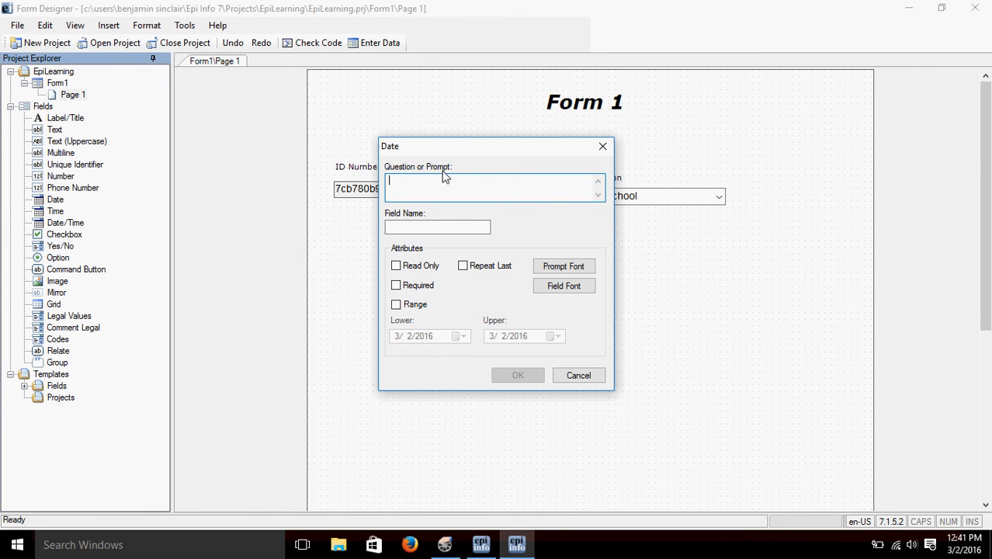
{"action": "type", "text": "date"}
{"action": "left_click", "coordinate": [444, 227]}
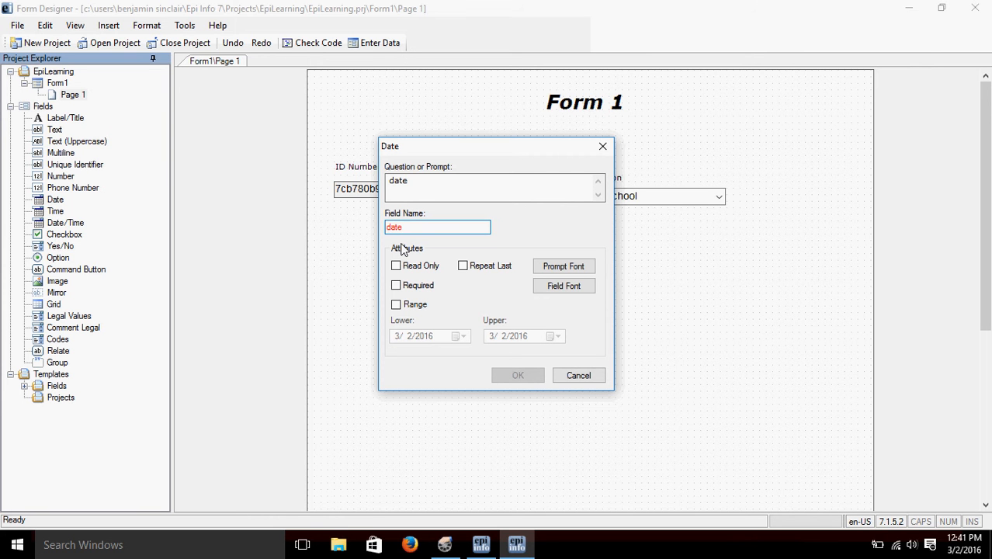
{"action": "type", "text": "1"}
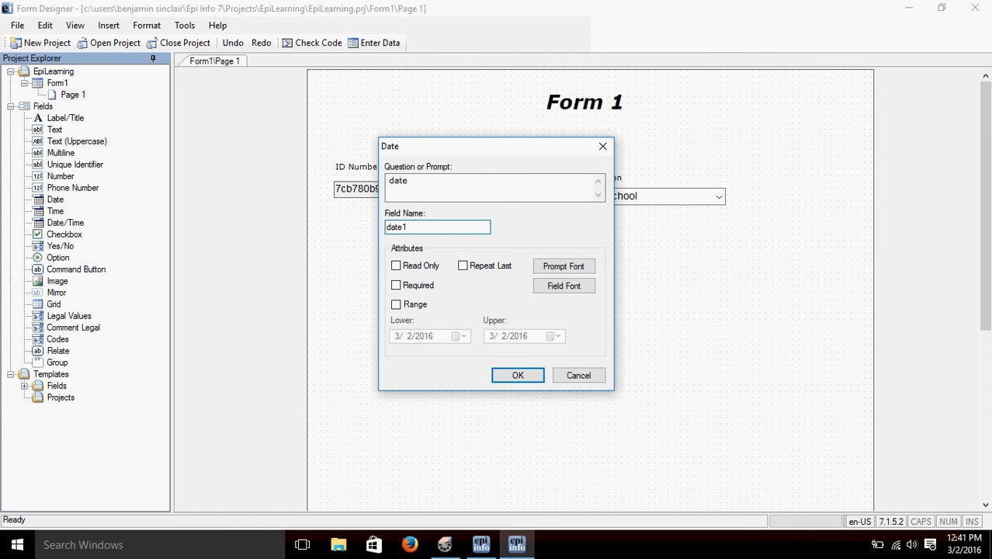
{"action": "left_click", "coordinate": [396, 286]}
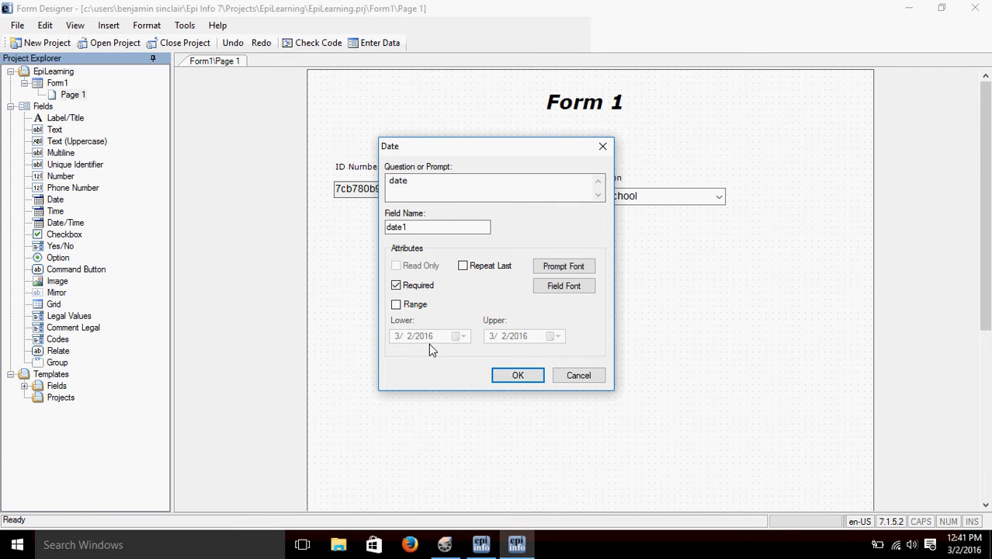
{"action": "left_click", "coordinate": [518, 375]}
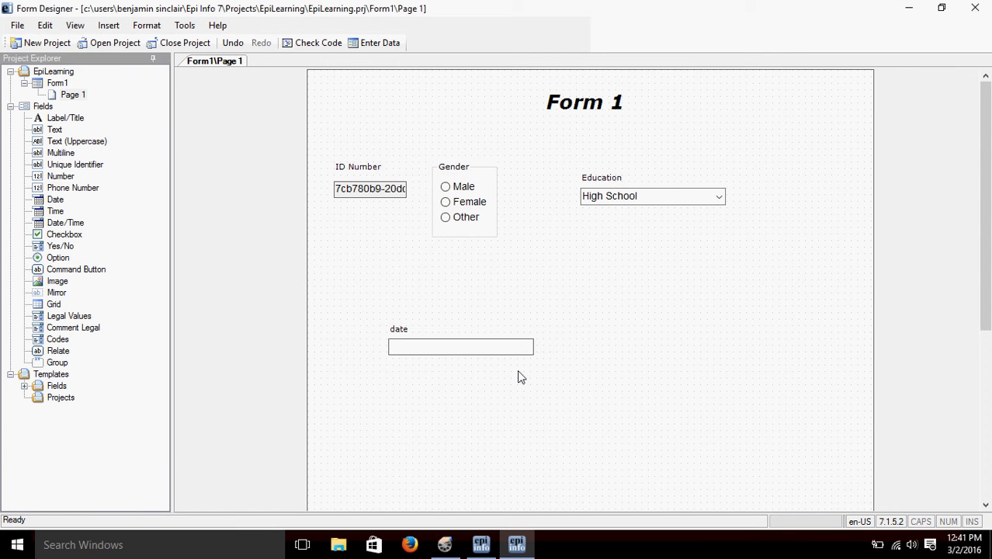
{"action": "left_click", "coordinate": [399, 331]}
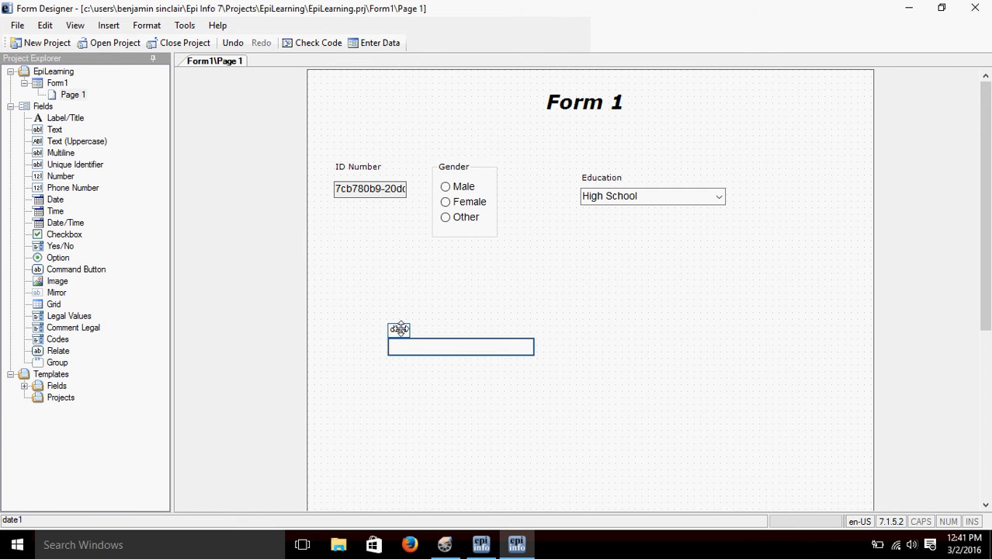
{"action": "left_click_drag", "start_coordinate": [399, 329], "coordinate": [343, 277]}
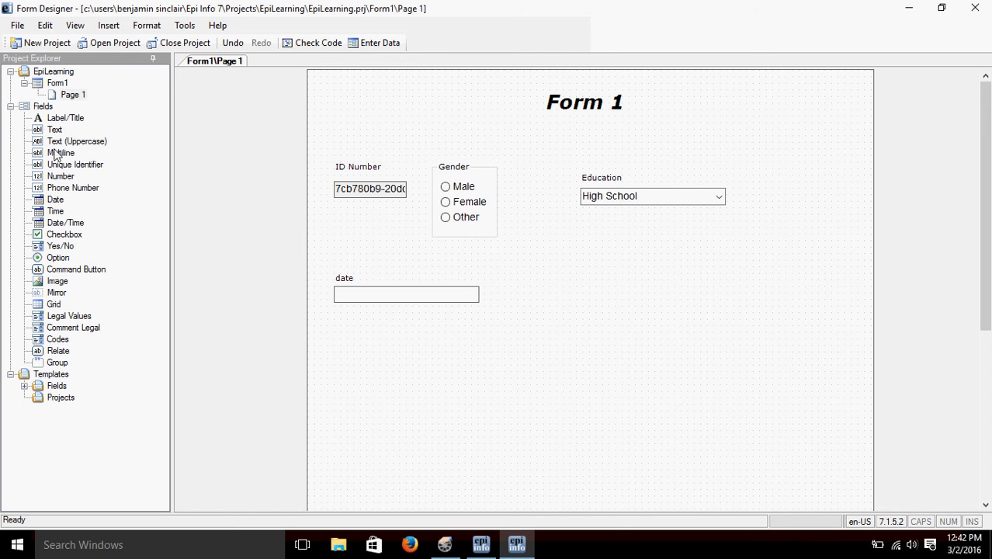
- Add a Text field named Age below Education with a maximum of 3 characters
{"action": "left_click_drag", "start_coordinate": [54, 131], "coordinate": [645, 294]}
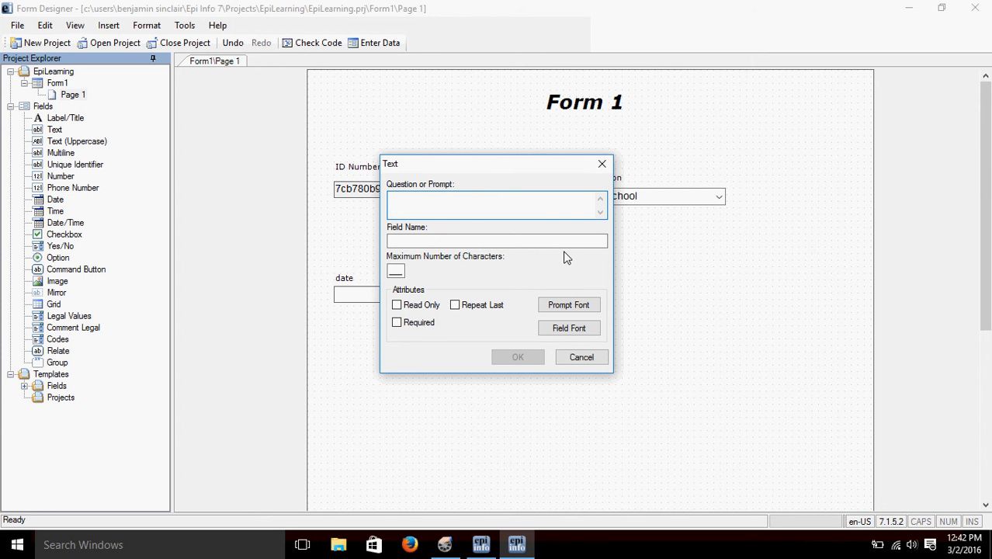
{"action": "type", "text": "Age"}
{"action": "left_click", "coordinate": [507, 241]}
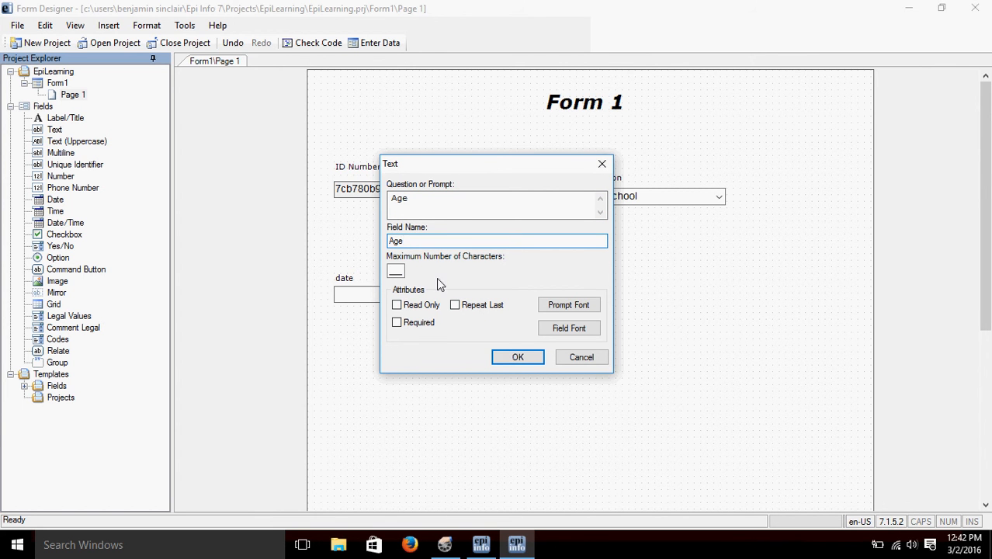
{"action": "left_click", "coordinate": [396, 271]}
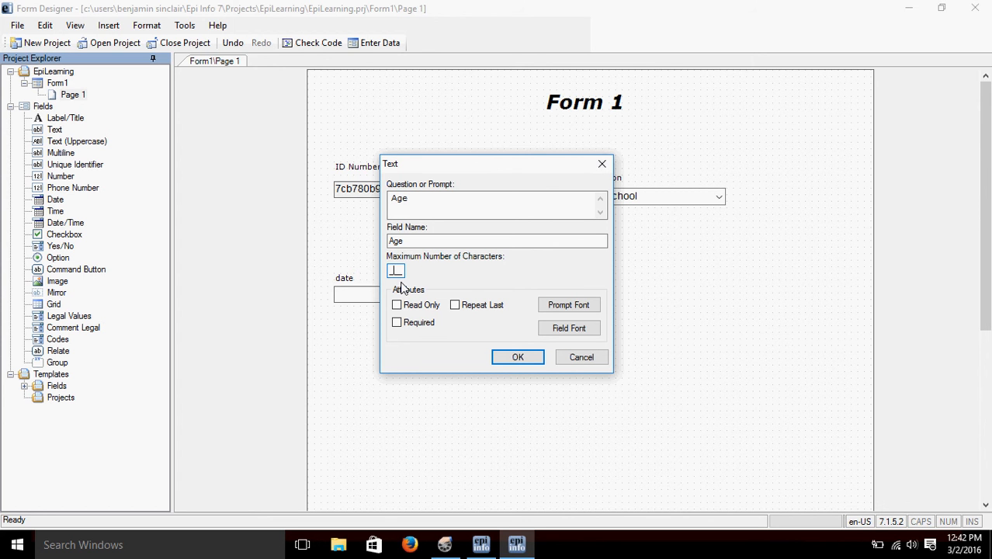
{"action": "type", "text": "3"}
{"action": "left_click", "coordinate": [518, 360]}
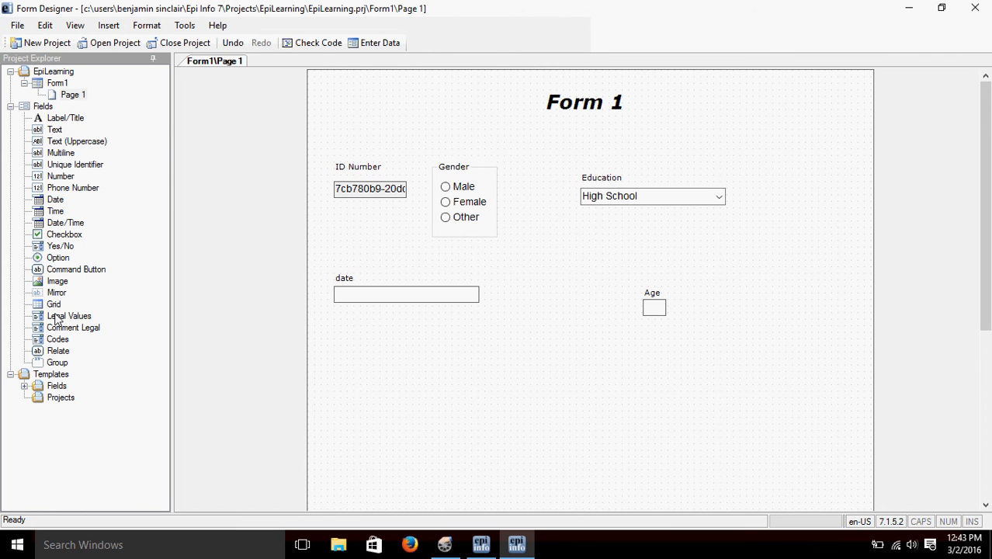
- Place a Legal Values field below the date field with the prompt and field name Pregnant
{"action": "left_click_drag", "start_coordinate": [56, 320], "coordinate": [415, 361]}
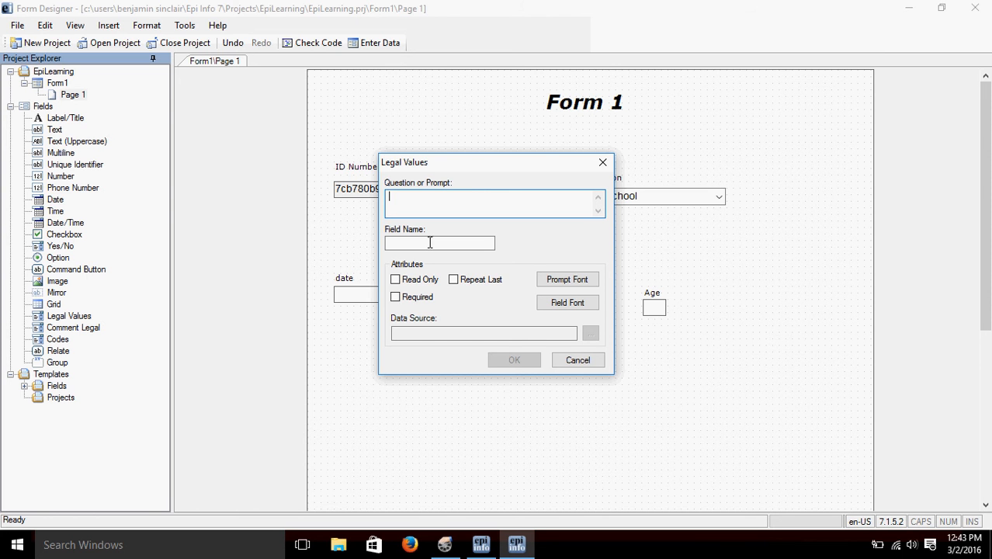
{"action": "type", "text": "Pregnant"}
{"action": "left_click", "coordinate": [435, 243]}
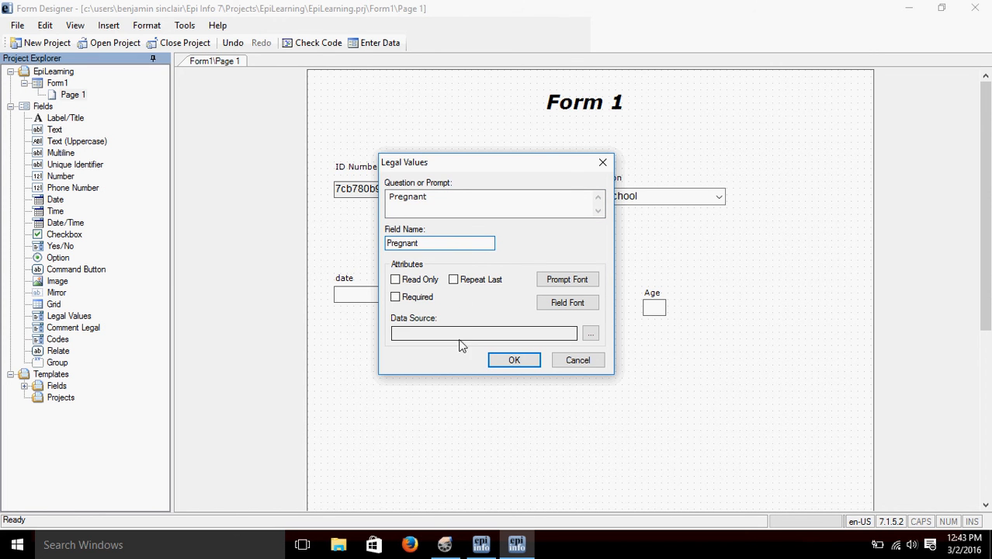
- Create a new data source for the Pregnant field with the values yes and no, finish the field and check its dropdown
{"action": "left_click", "coordinate": [591, 334]}
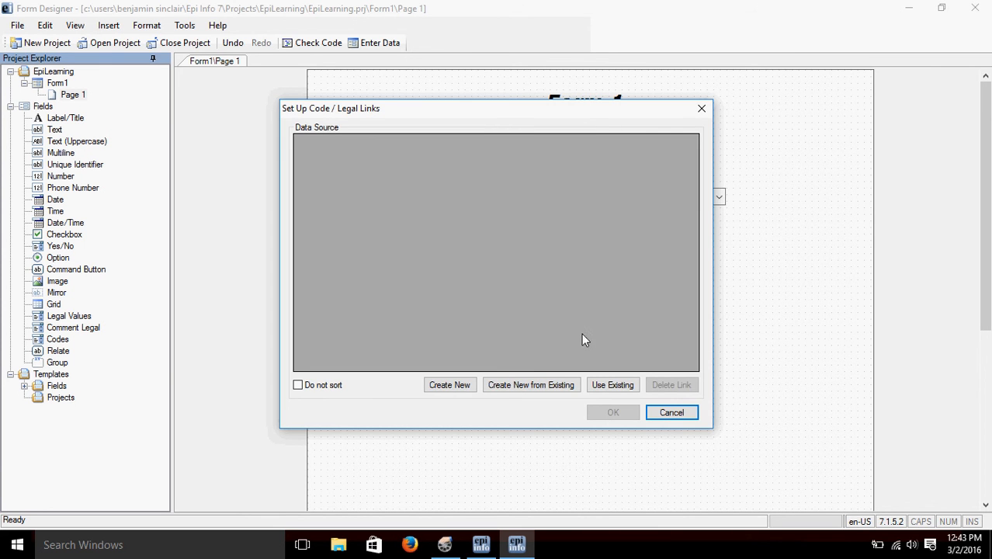
{"action": "left_click", "coordinate": [448, 384]}
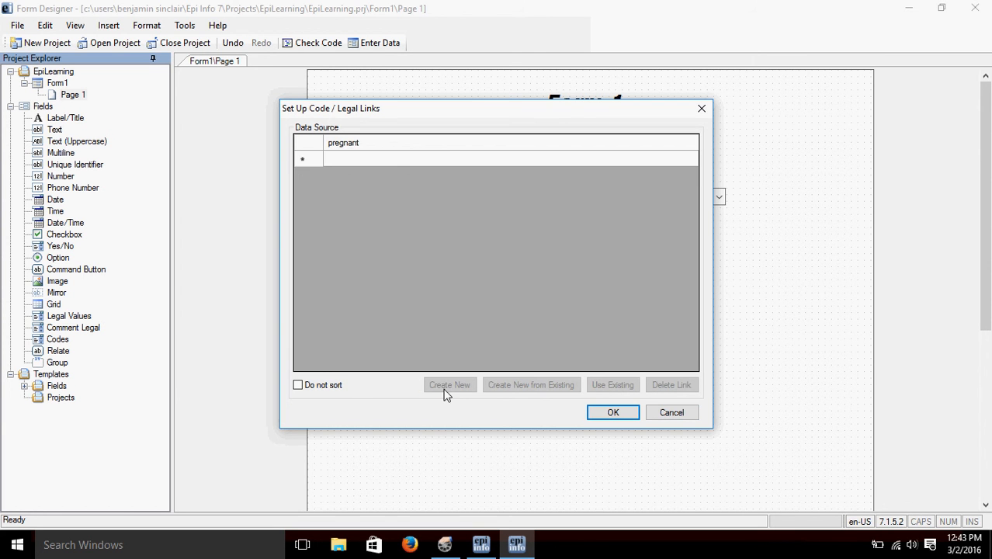
{"action": "left_click", "coordinate": [348, 160]}
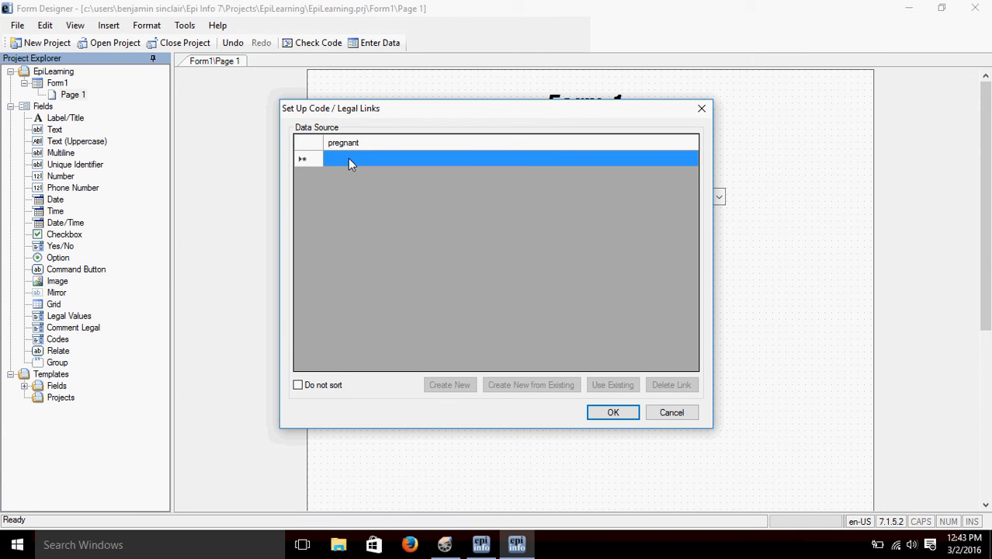
{"action": "type", "text": "yes"}
{"action": "left_click", "coordinate": [358, 175]}
{"action": "type", "text": "no"}
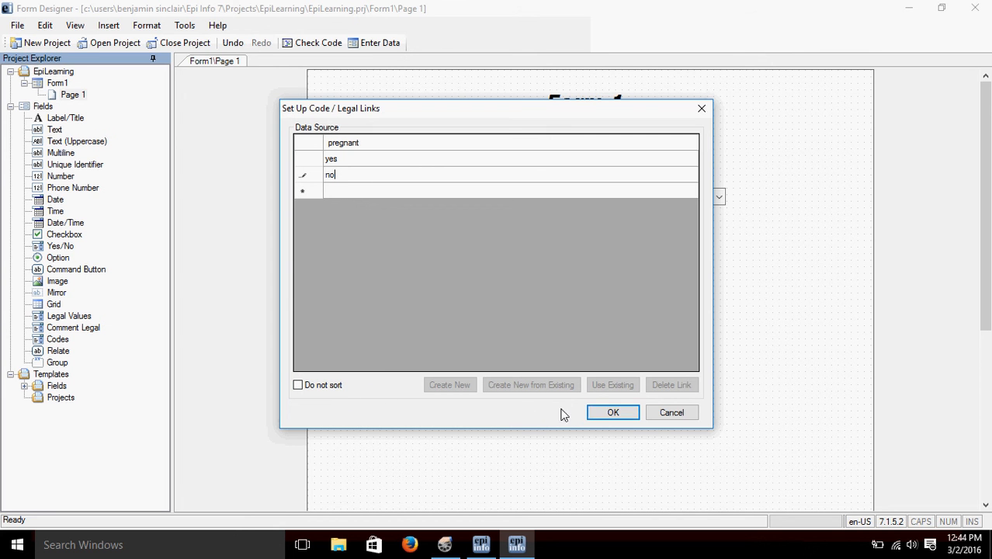
{"action": "left_click", "coordinate": [606, 414]}
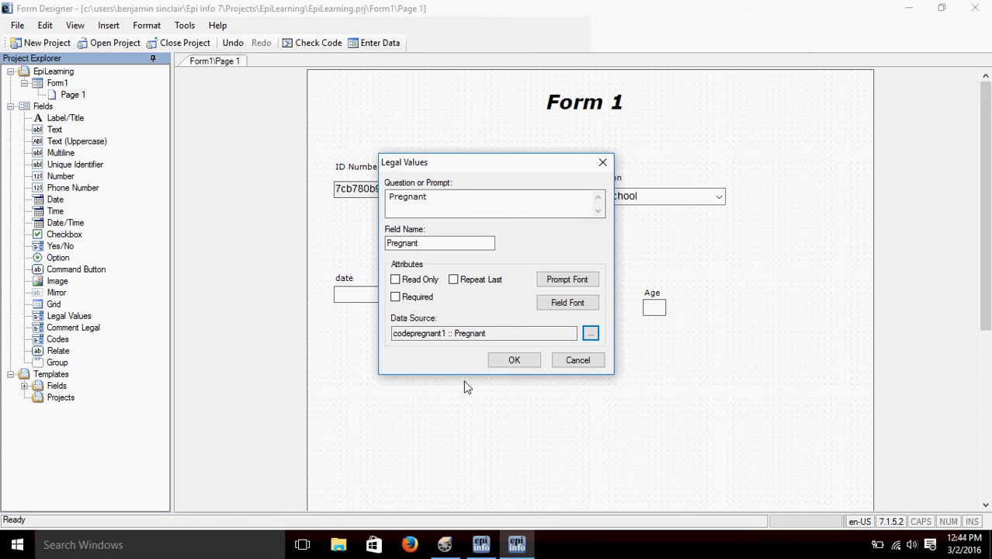
{"action": "left_click", "coordinate": [508, 362]}
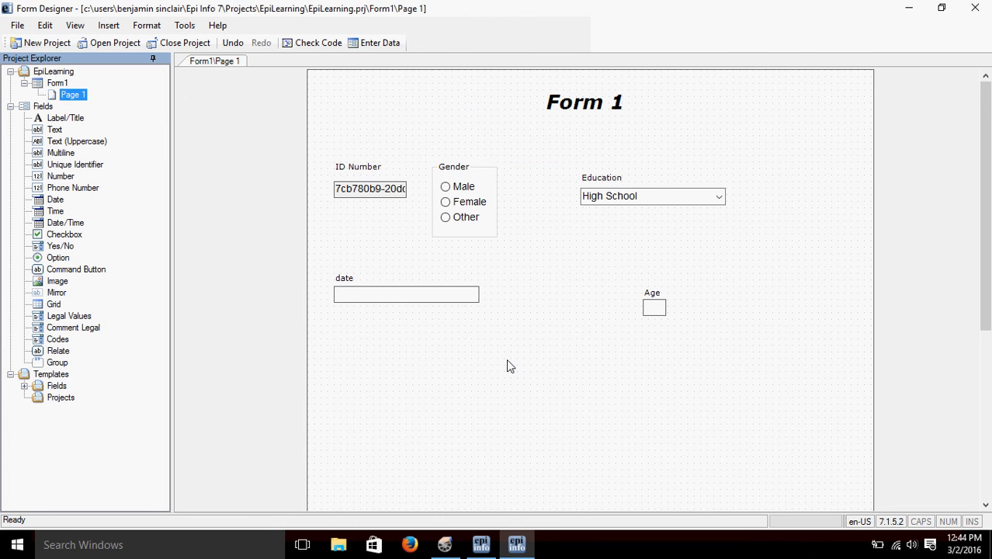
{"action": "left_click", "coordinate": [465, 377]}
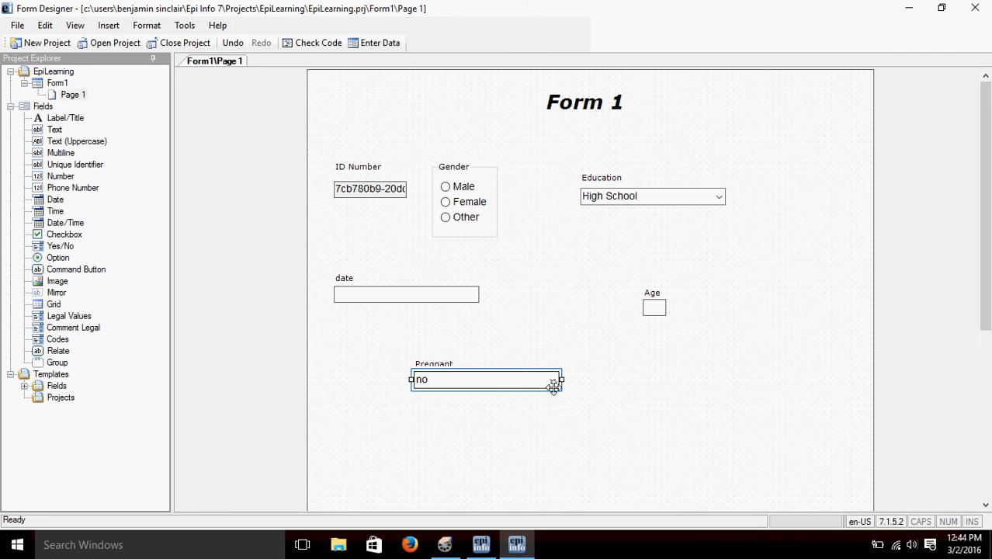
{"action": "left_click", "coordinate": [553, 379]}
{"action": "left_click", "coordinate": [553, 379]}
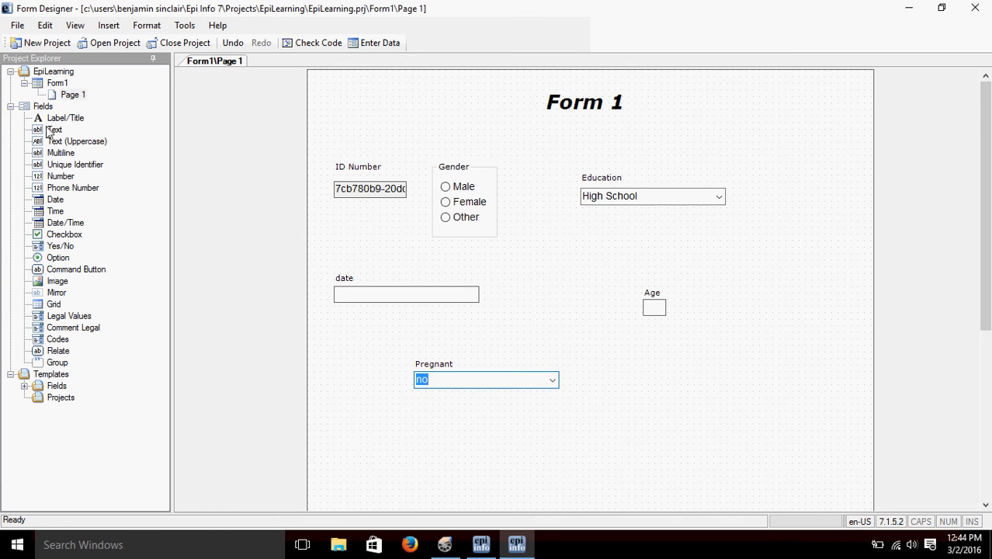
- Add a Text field with the prompt "Pregnancy Weeks" and name PregnancyWeeks below Pregnant, limited to 2 characters
{"action": "left_click_drag", "start_coordinate": [47, 131], "coordinate": [586, 429]}
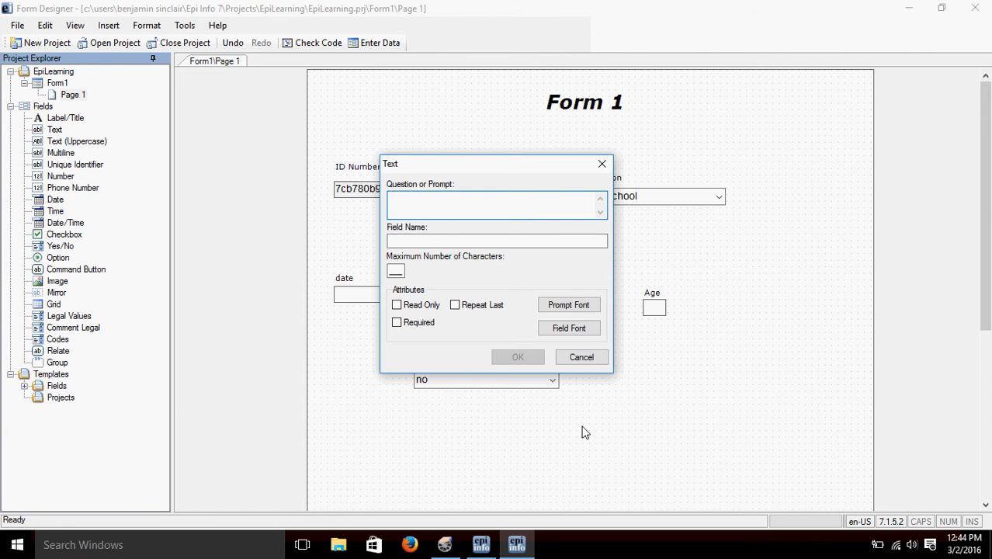
{"action": "type", "text": "Pregnancy Weeks"}
{"action": "left_click", "coordinate": [558, 241]}
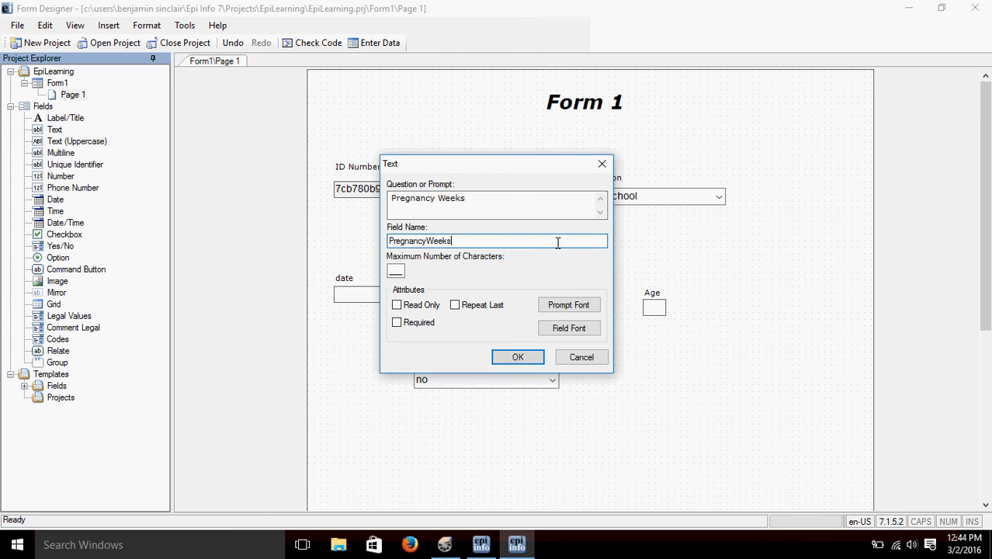
{"action": "left_click", "coordinate": [395, 268]}
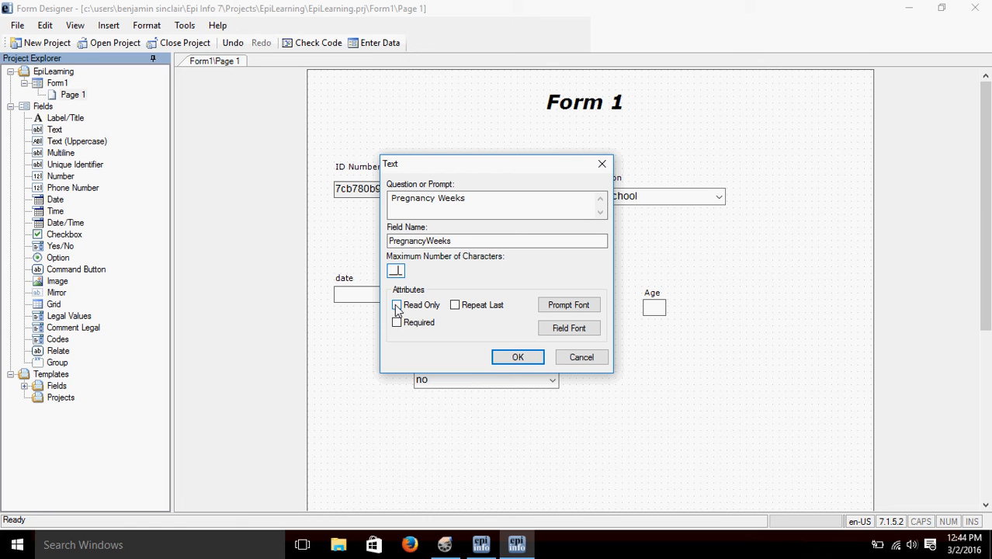
{"action": "type", "text": "2"}
{"action": "left_click", "coordinate": [510, 362]}
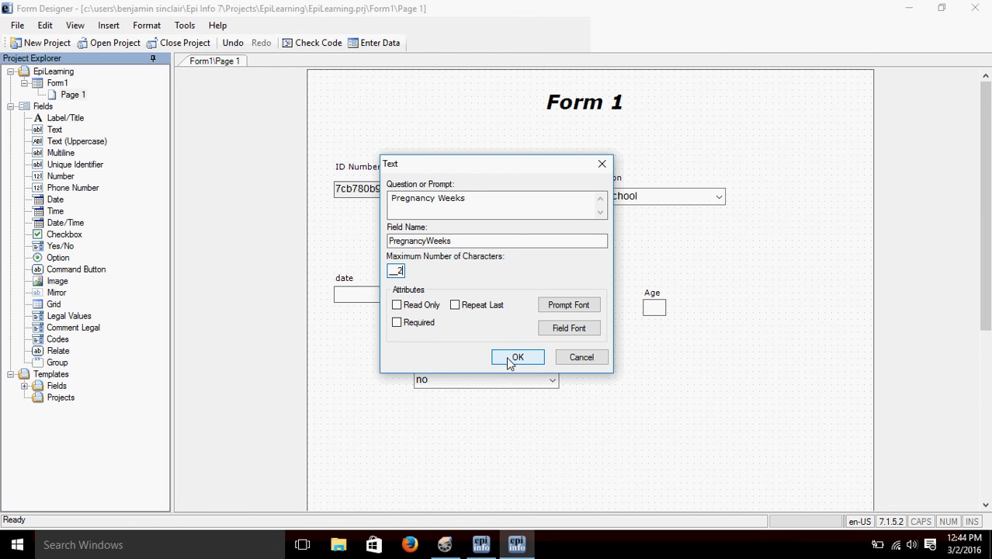
{"action": "left_click", "coordinate": [515, 357]}
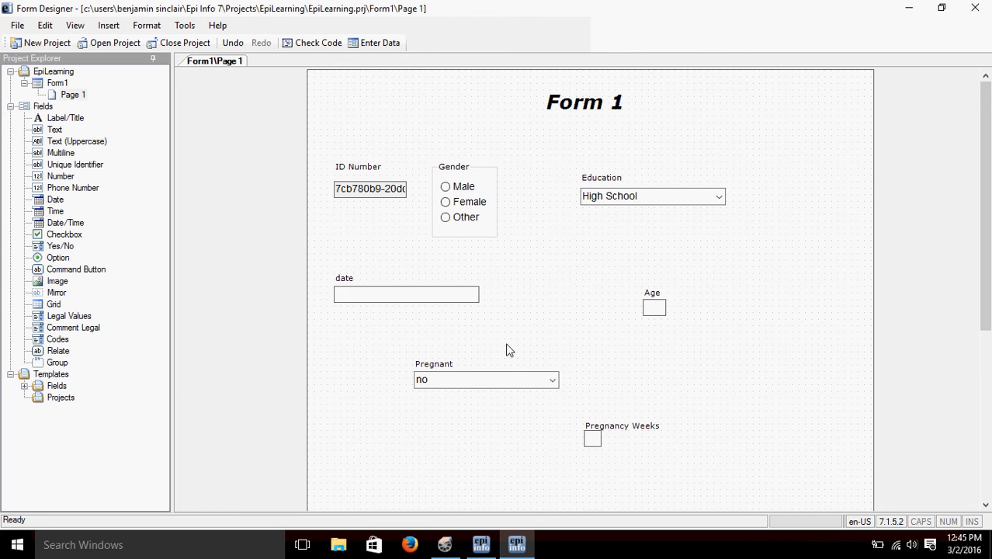
- Select all the fields below the form title and align them in two columns
{"action": "scroll", "coordinate": [489, 300], "scroll_direction": "down", "scroll_amount": 1}
{"action": "scroll", "coordinate": [490, 301], "scroll_direction": "up", "scroll_amount": 1}
{"action": "left_click_drag", "start_coordinate": [328, 135], "coordinate": [836, 485]}
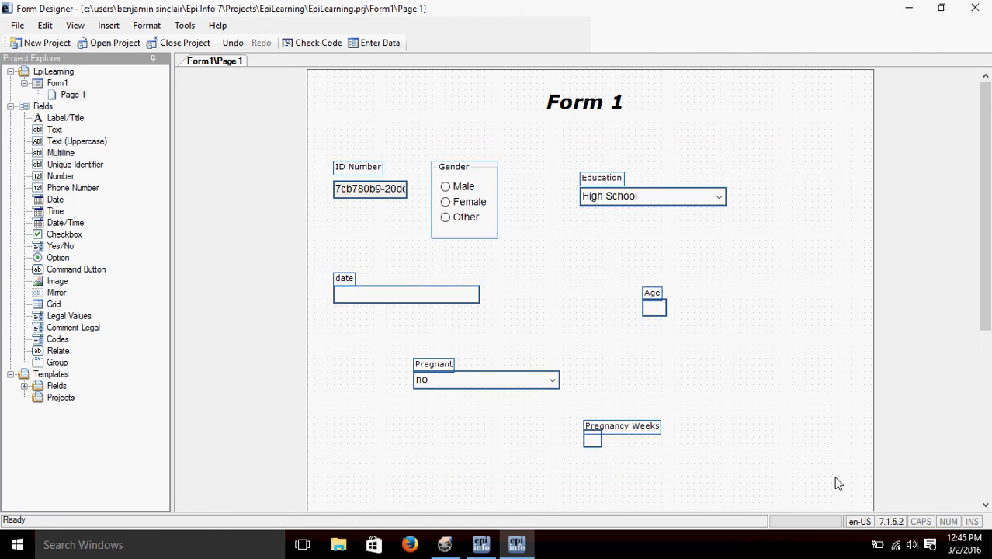
{"action": "right_click", "coordinate": [548, 355]}
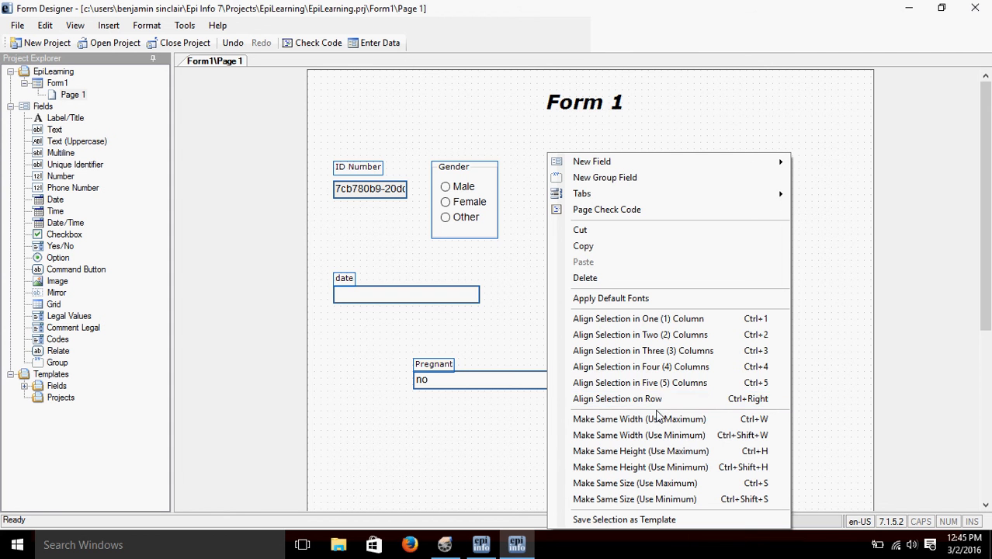
{"action": "left_click", "coordinate": [635, 339]}
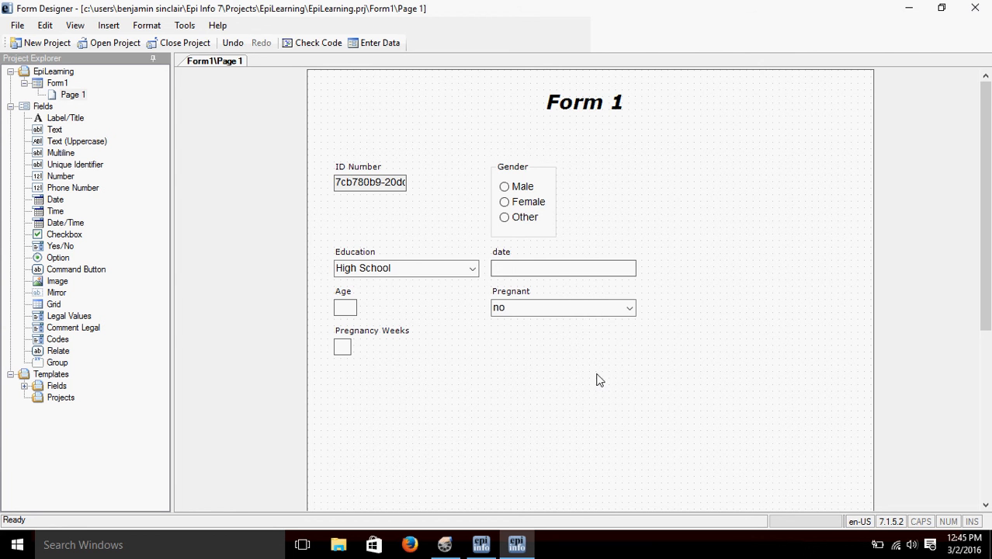
- Move the Pregnancy Weeks field into the second column, directly below the Pregnant field
{"action": "left_click", "coordinate": [343, 346]}
{"action": "left_click", "coordinate": [347, 331]}
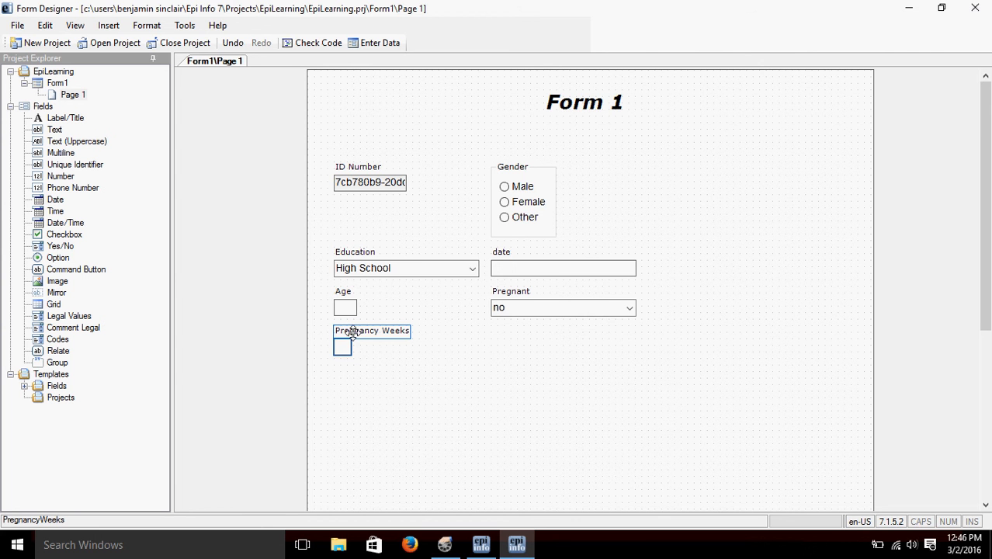
{"action": "left_click_drag", "start_coordinate": [354, 332], "coordinate": [516, 345]}
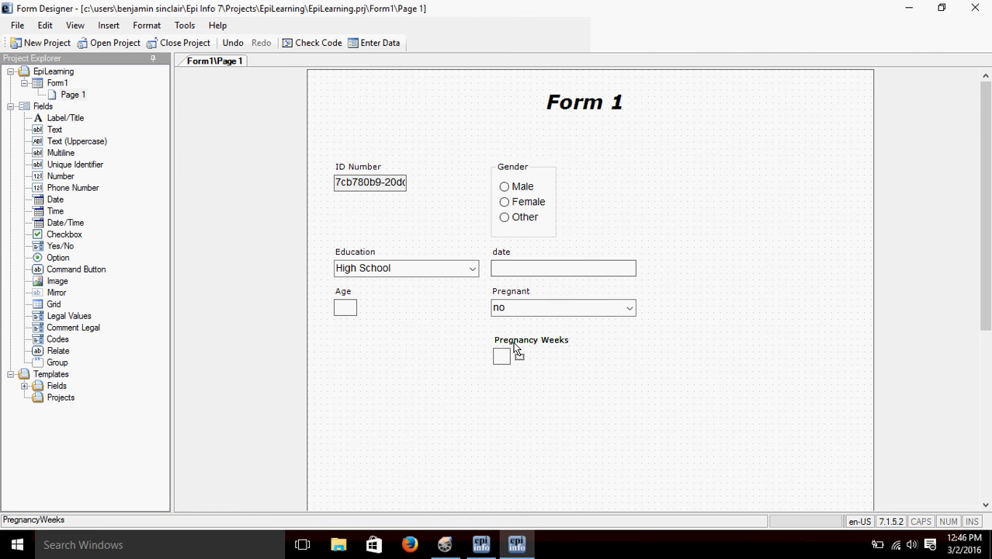
{"action": "left_click_drag", "start_coordinate": [515, 348], "coordinate": [533, 342]}
{"action": "left_click", "coordinate": [479, 368]}
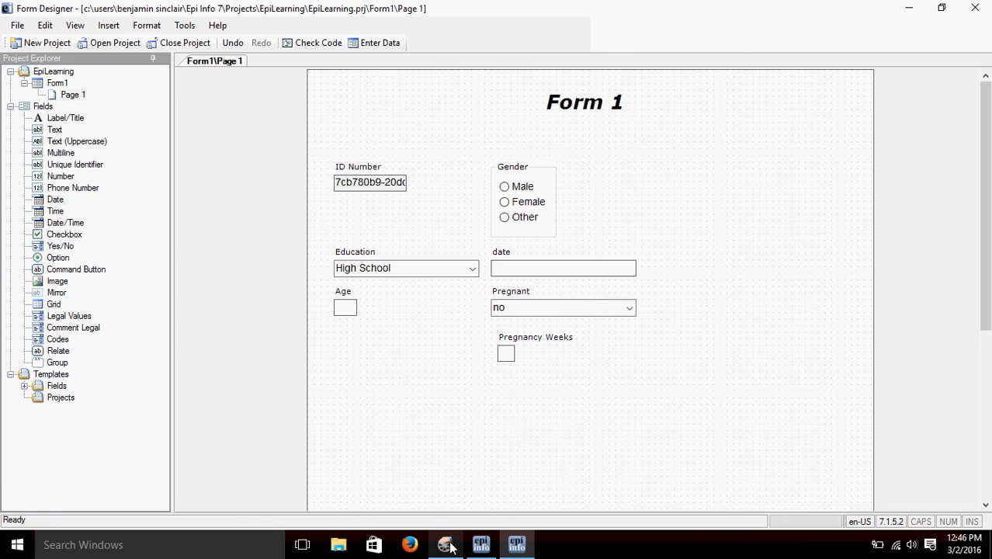
{"action": "left_click", "coordinate": [428, 480]}
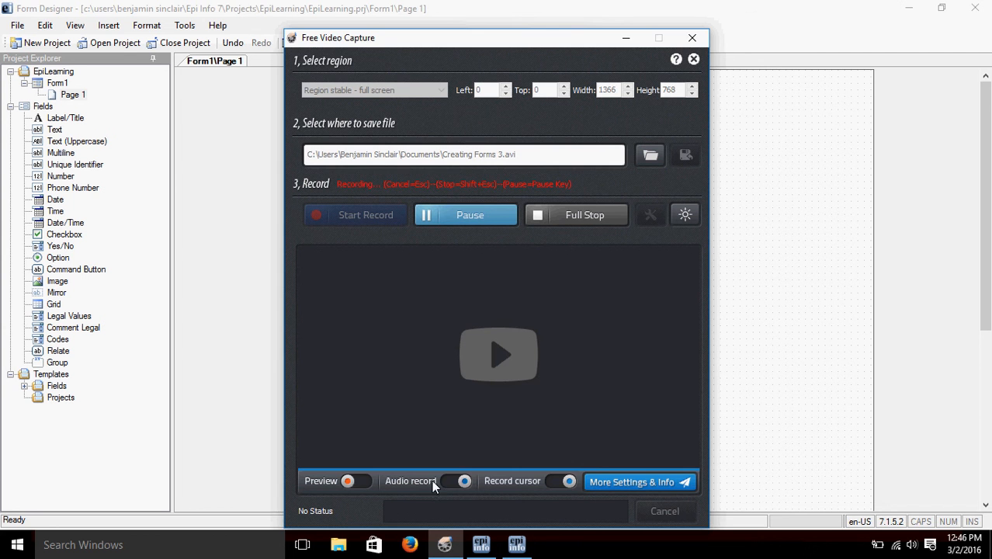